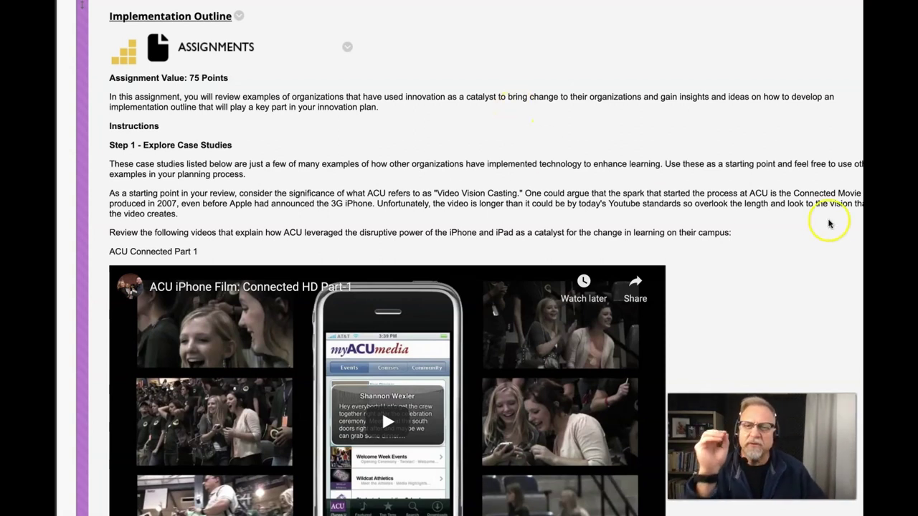
{"action": "scroll", "coordinate": [809, 224], "scroll_direction": "down", "scroll_amount": 2}
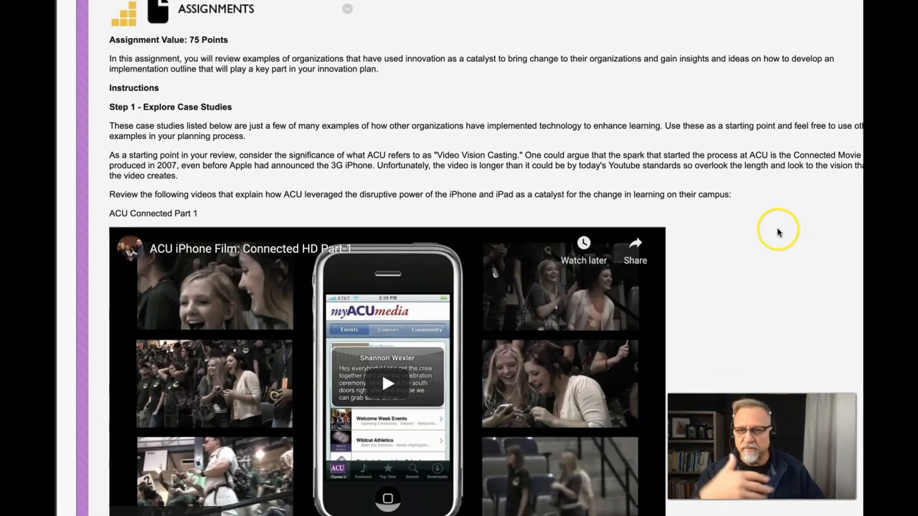
{"action": "scroll", "coordinate": [751, 232], "scroll_direction": "down", "scroll_amount": 4}
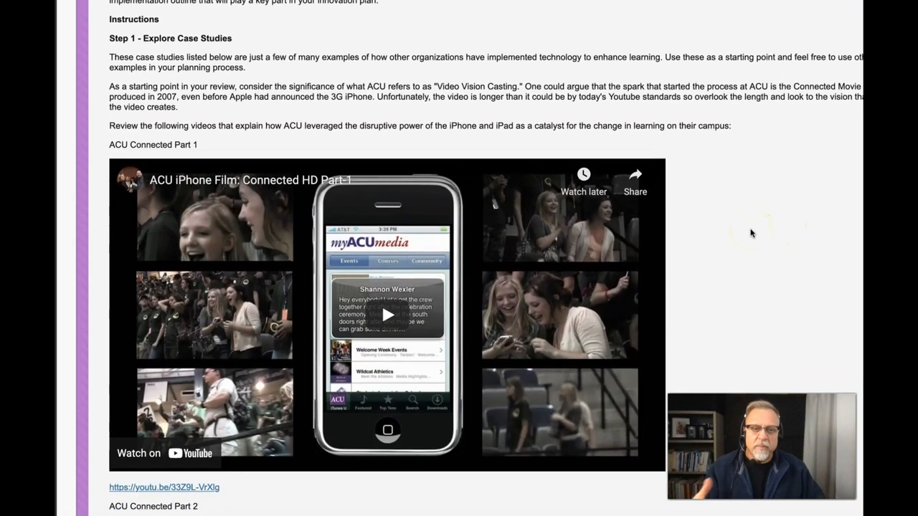
{"action": "scroll", "coordinate": [752, 232], "scroll_direction": "down", "scroll_amount": 2}
{"action": "scroll", "coordinate": [752, 232], "scroll_direction": "down", "scroll_amount": 3}
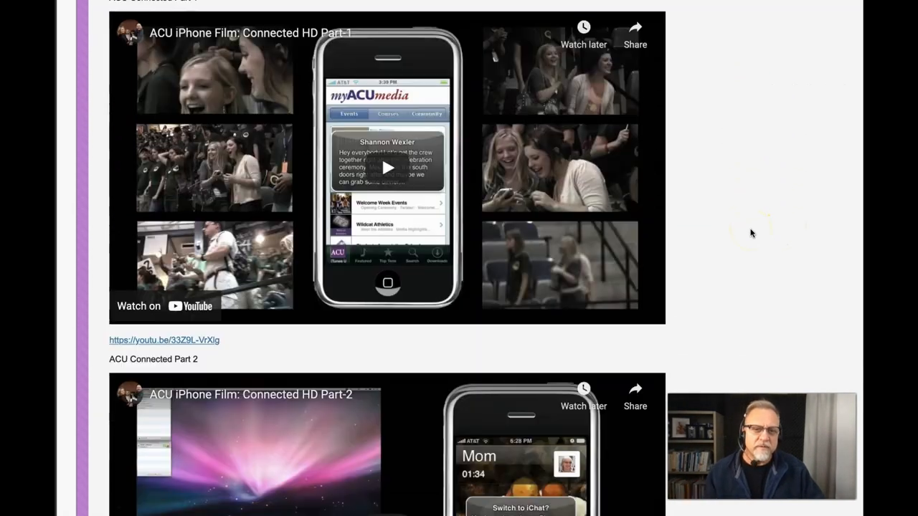
{"action": "scroll", "coordinate": [752, 233], "scroll_direction": "down", "scroll_amount": 5}
{"action": "scroll", "coordinate": [752, 232], "scroll_direction": "down", "scroll_amount": 4}
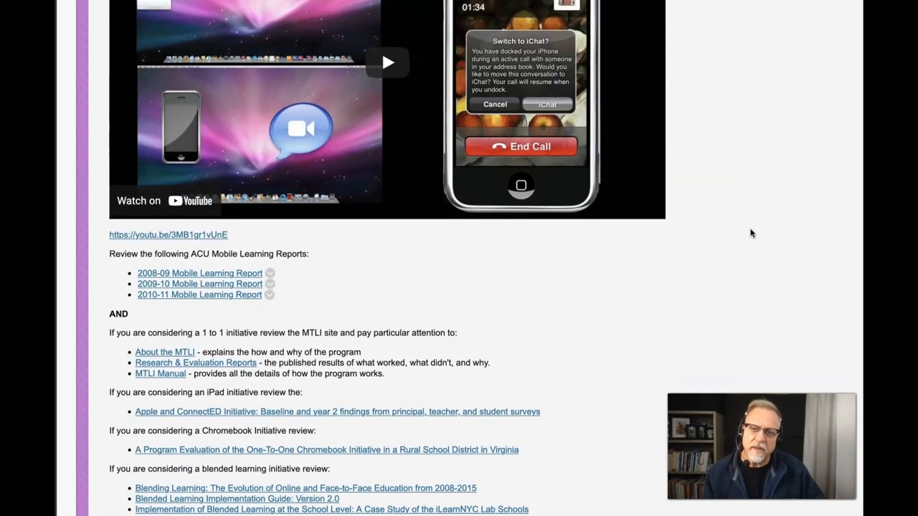
{"action": "scroll", "coordinate": [751, 232], "scroll_direction": "down", "scroll_amount": 2}
{"action": "scroll", "coordinate": [752, 232], "scroll_direction": "down", "scroll_amount": 3}
{"action": "scroll", "coordinate": [752, 233], "scroll_direction": "down", "scroll_amount": 2}
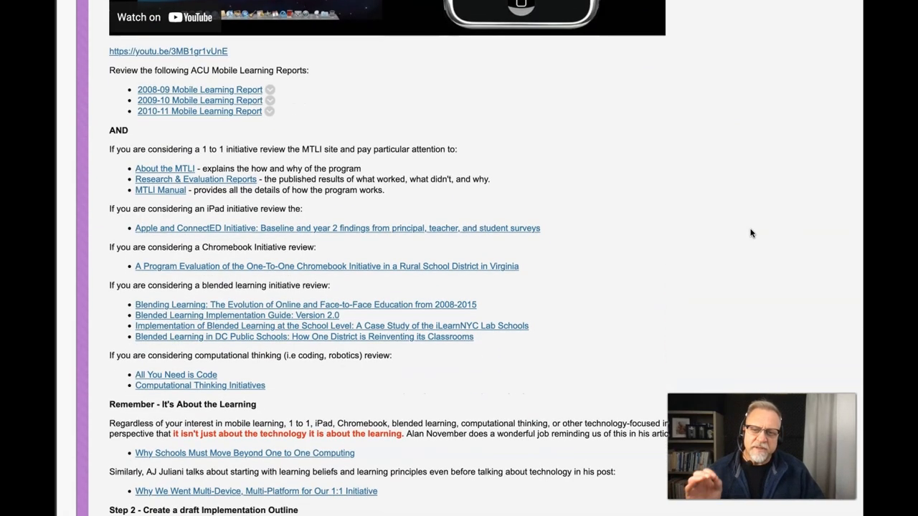
{"action": "scroll", "coordinate": [749, 226], "scroll_direction": "down", "scroll_amount": 1}
{"action": "scroll", "coordinate": [749, 227], "scroll_direction": "down", "scroll_amount": 1}
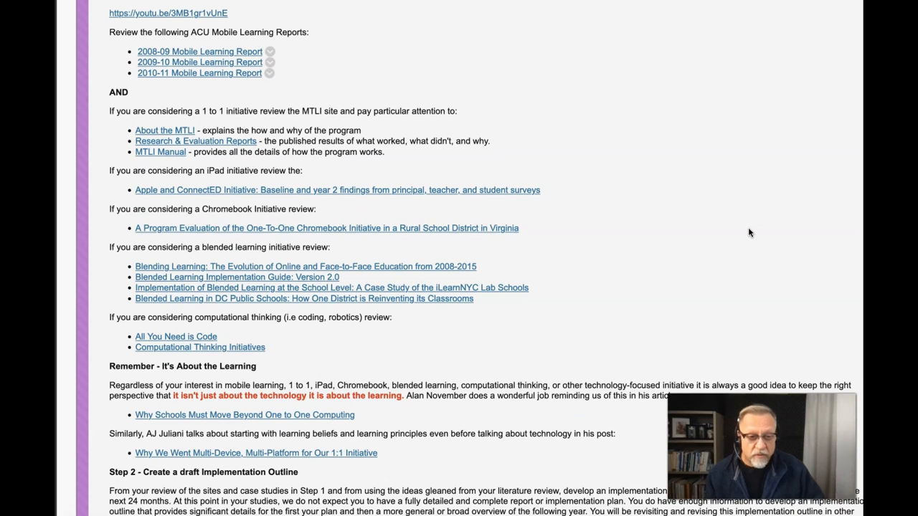
{"action": "scroll", "coordinate": [748, 234], "scroll_direction": "down", "scroll_amount": 1}
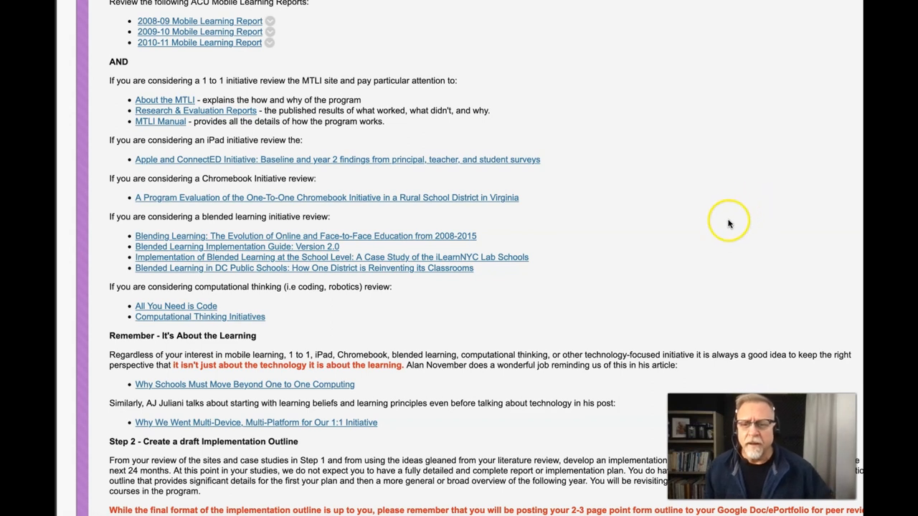
{"action": "scroll", "coordinate": [729, 219], "scroll_direction": "down", "scroll_amount": 1}
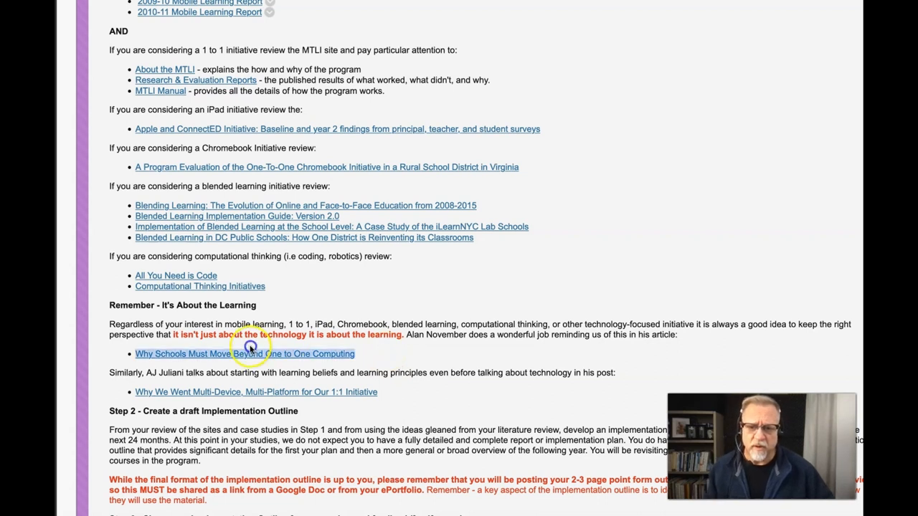
Highlight the 'Why Schools Must Move Beyond One to One Computing' article link as the key reading
{"action": "left_click_drag", "start_coordinate": [385, 354], "coordinate": [113, 351]}
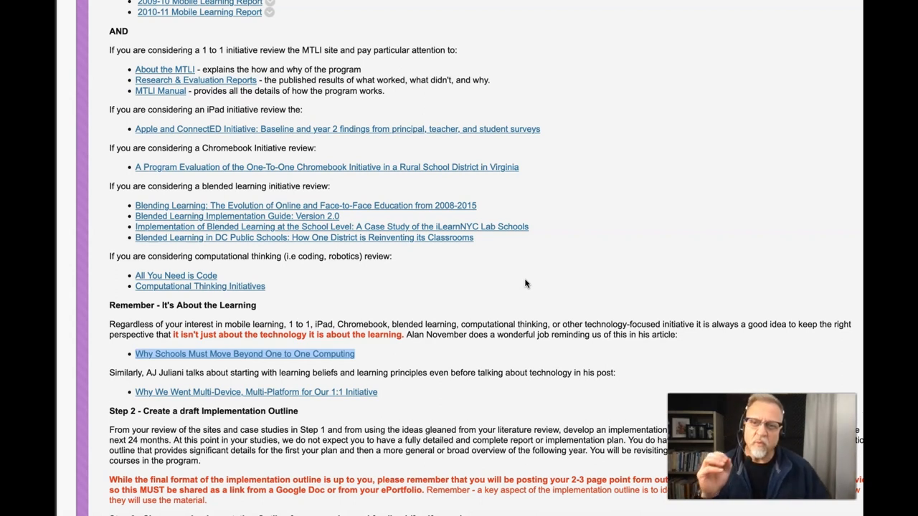
{"action": "scroll", "coordinate": [526, 284], "scroll_direction": "down", "scroll_amount": 2}
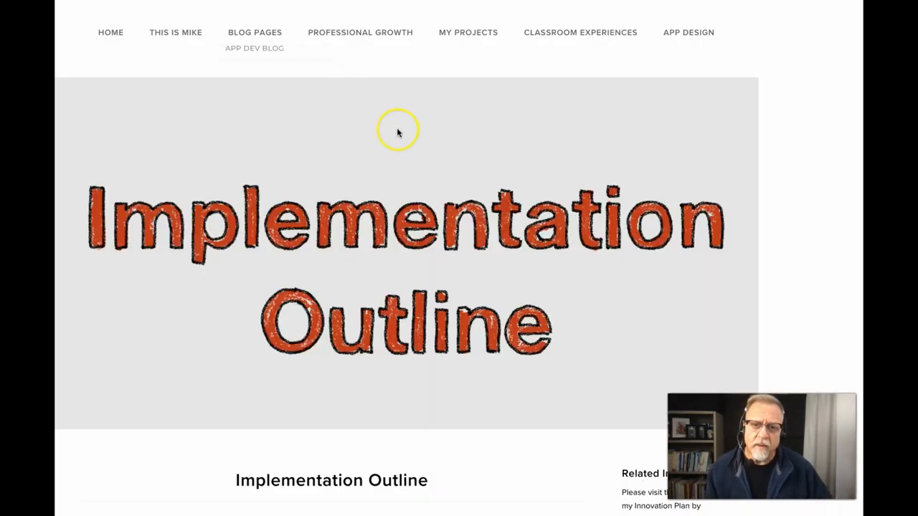
{"action": "scroll", "coordinate": [421, 153], "scroll_direction": "down", "scroll_amount": 1}
{"action": "scroll", "coordinate": [421, 153], "scroll_direction": "down", "scroll_amount": 1}
{"action": "scroll", "coordinate": [421, 152], "scroll_direction": "down", "scroll_amount": 1}
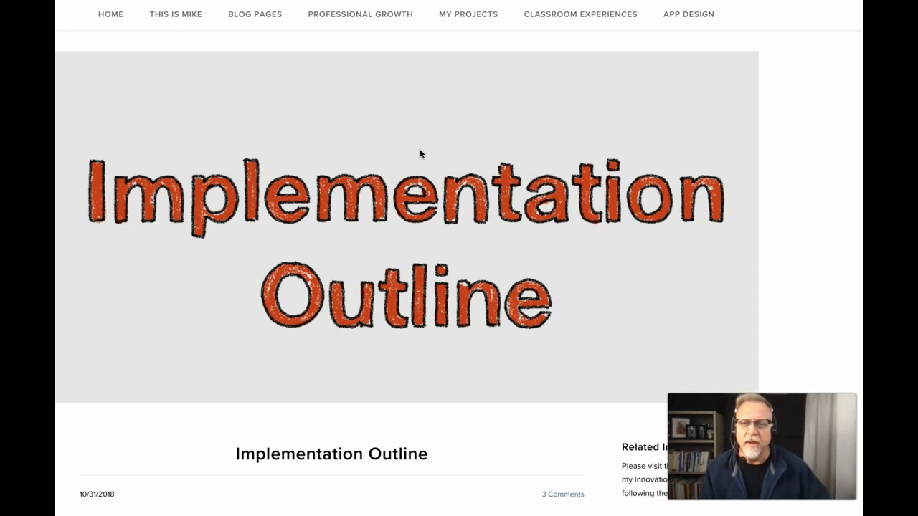
{"action": "scroll", "coordinate": [419, 149], "scroll_direction": "down", "scroll_amount": 1}
{"action": "scroll", "coordinate": [384, 121], "scroll_direction": "down", "scroll_amount": 1}
{"action": "scroll", "coordinate": [384, 121], "scroll_direction": "down", "scroll_amount": 1}
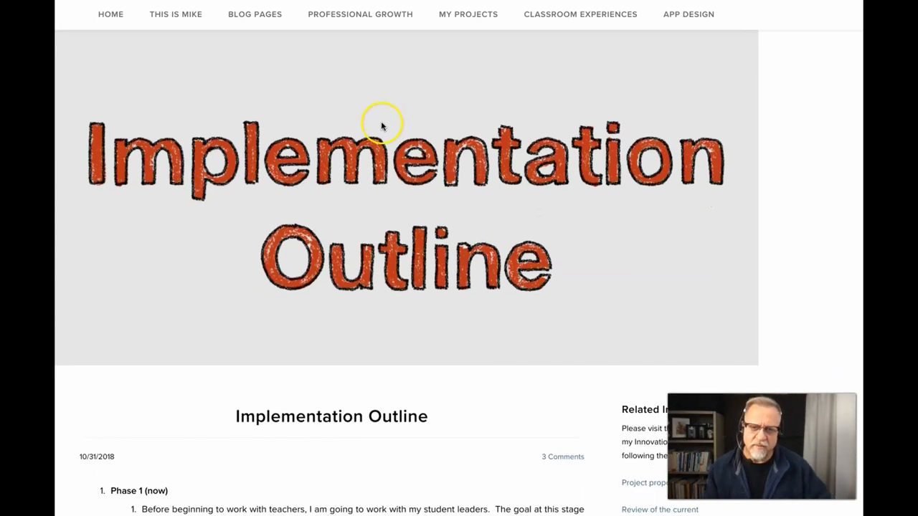
{"action": "scroll", "coordinate": [384, 121], "scroll_direction": "down", "scroll_amount": 1}
{"action": "scroll", "coordinate": [384, 121], "scroll_direction": "down", "scroll_amount": 3}
{"action": "scroll", "coordinate": [381, 125], "scroll_direction": "down", "scroll_amount": 1}
{"action": "scroll", "coordinate": [380, 128], "scroll_direction": "down", "scroll_amount": 1}
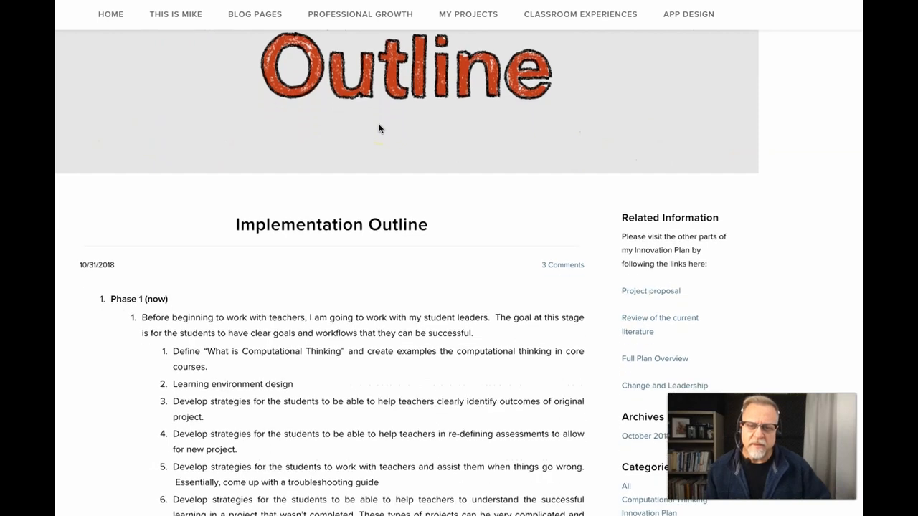
{"action": "scroll", "coordinate": [380, 128], "scroll_direction": "down", "scroll_amount": 1}
{"action": "scroll", "coordinate": [379, 129], "scroll_direction": "down", "scroll_amount": 1}
{"action": "scroll", "coordinate": [379, 129], "scroll_direction": "down", "scroll_amount": 1}
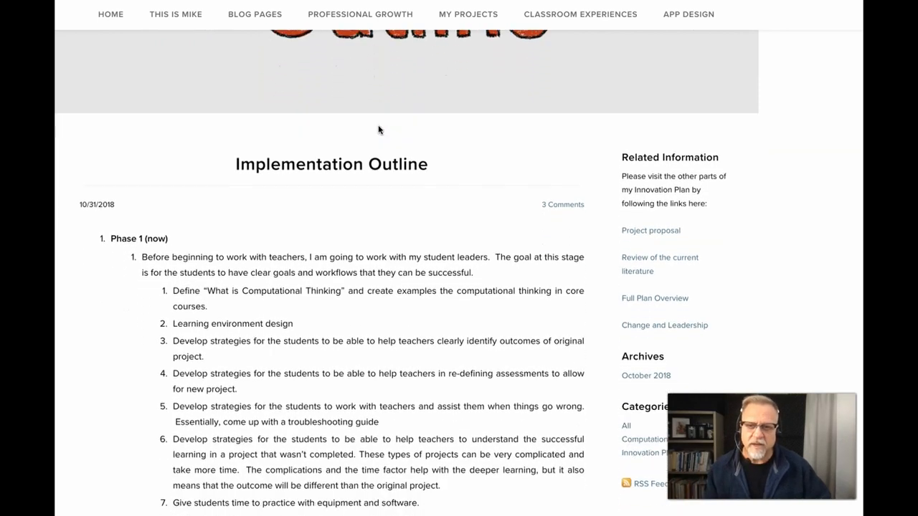
{"action": "scroll", "coordinate": [379, 129], "scroll_direction": "down", "scroll_amount": 1}
{"action": "scroll", "coordinate": [366, 162], "scroll_direction": "down", "scroll_amount": 1}
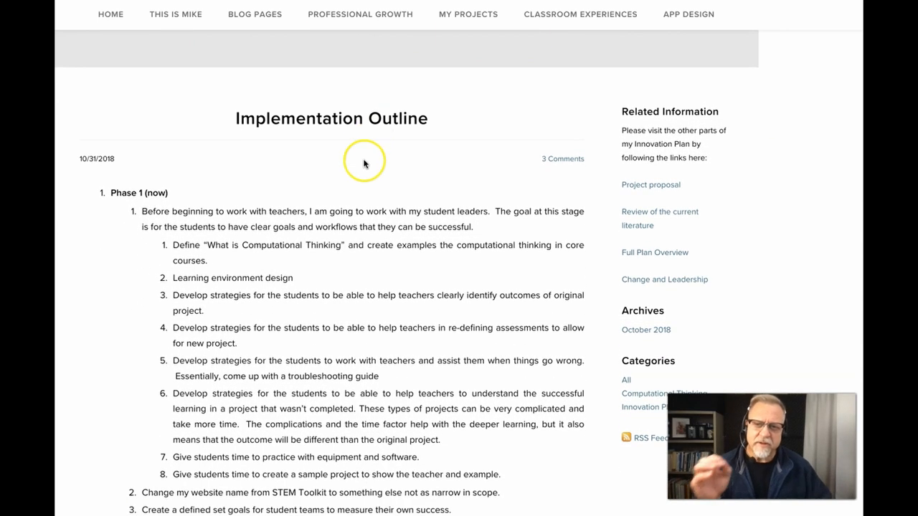
{"action": "scroll", "coordinate": [365, 161], "scroll_direction": "down", "scroll_amount": 2}
Open the example student's Implementation Outline post on the Weebly site
{"action": "left_click", "coordinate": [364, 161]}
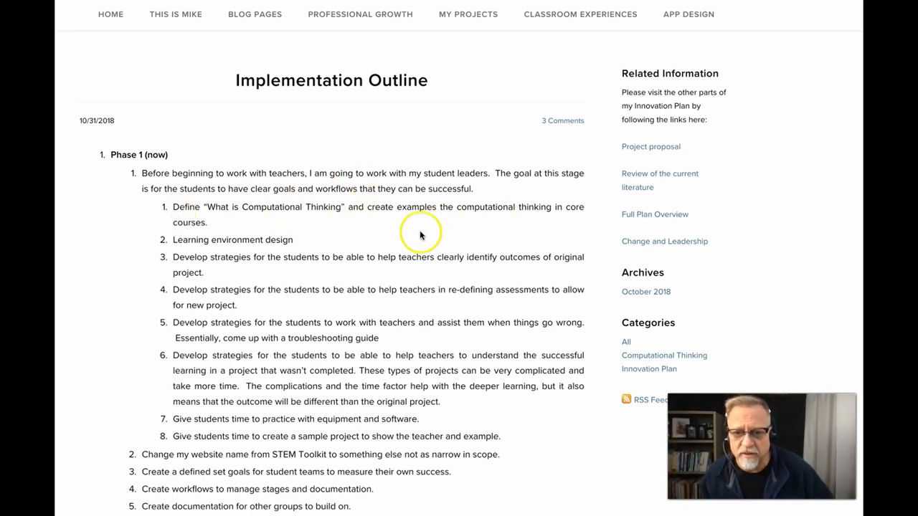
{"action": "left_click_drag", "start_coordinate": [301, 240], "coordinate": [188, 239]}
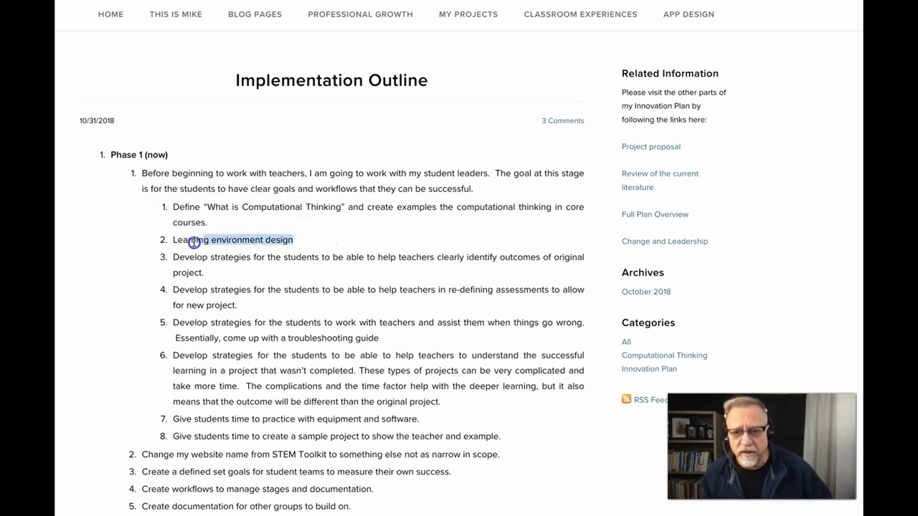
{"action": "left_click", "coordinate": [254, 276]}
{"action": "triple_click", "coordinate": [217, 273]}
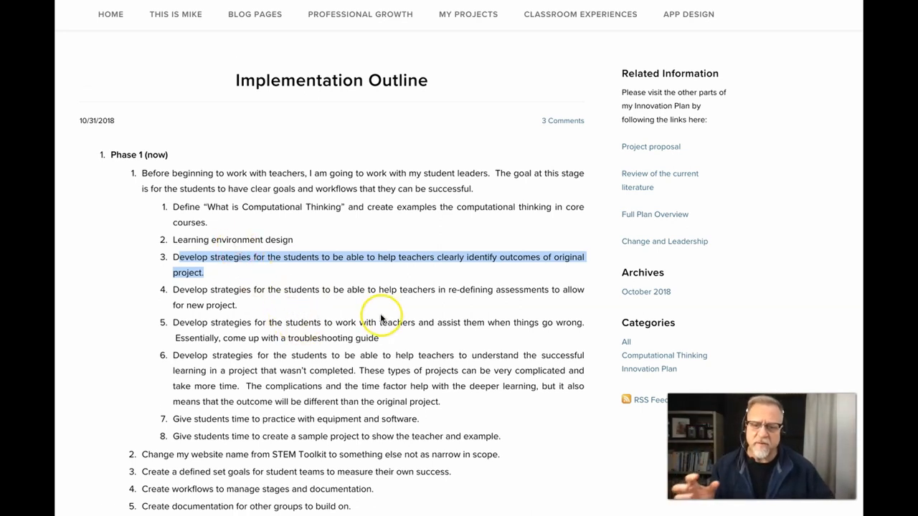
{"action": "scroll", "coordinate": [379, 316], "scroll_direction": "down", "scroll_amount": 1}
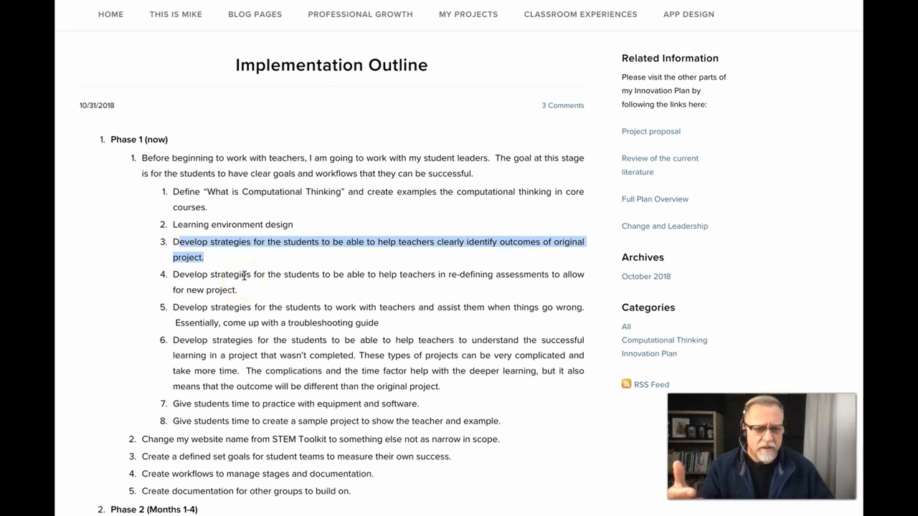
{"action": "scroll", "coordinate": [351, 323], "scroll_direction": "down", "scroll_amount": 1}
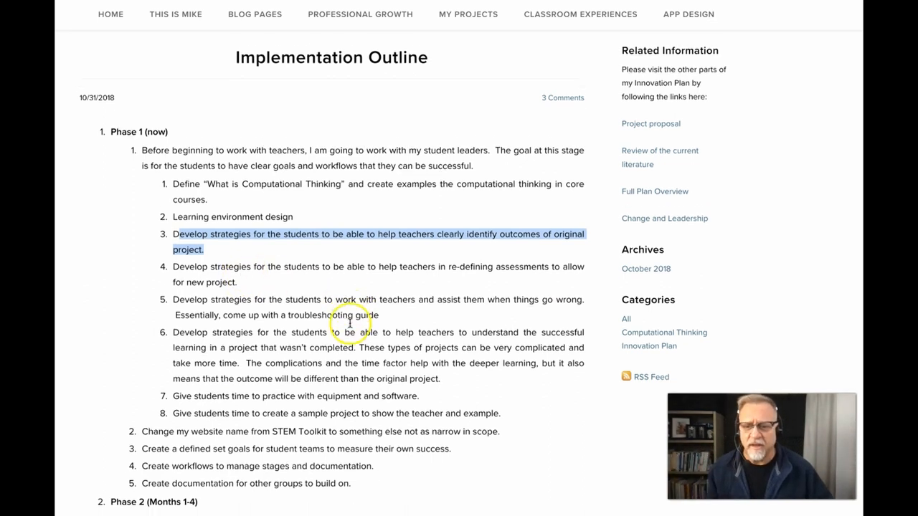
{"action": "scroll", "coordinate": [341, 417], "scroll_direction": "down", "scroll_amount": 1}
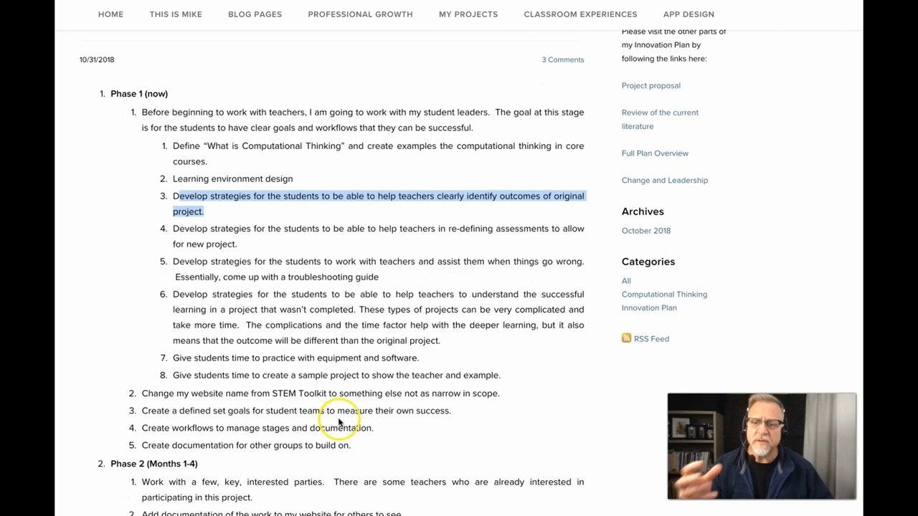
{"action": "scroll", "coordinate": [339, 421], "scroll_direction": "down", "scroll_amount": 2}
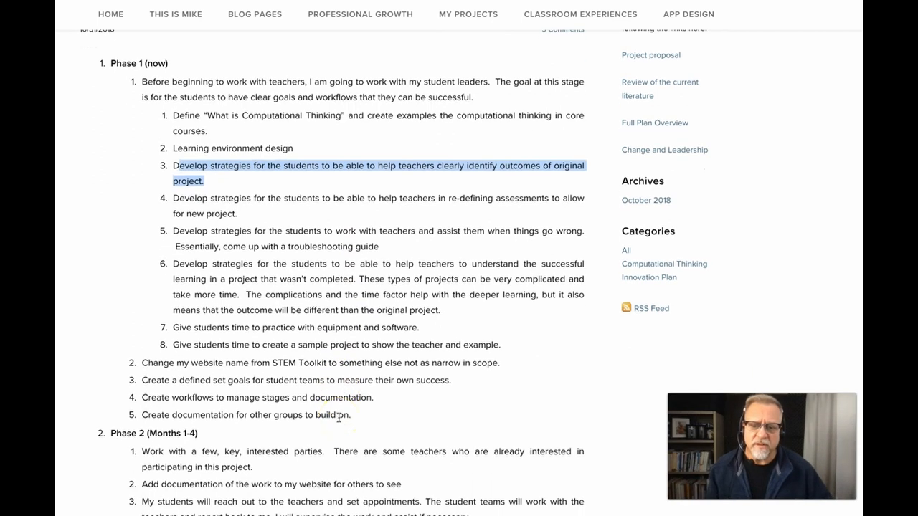
{"action": "scroll", "coordinate": [339, 421], "scroll_direction": "down", "scroll_amount": 1}
{"action": "scroll", "coordinate": [339, 417], "scroll_direction": "down", "scroll_amount": 1}
{"action": "scroll", "coordinate": [251, 409], "scroll_direction": "down", "scroll_amount": 1}
{"action": "scroll", "coordinate": [252, 405], "scroll_direction": "down", "scroll_amount": 1}
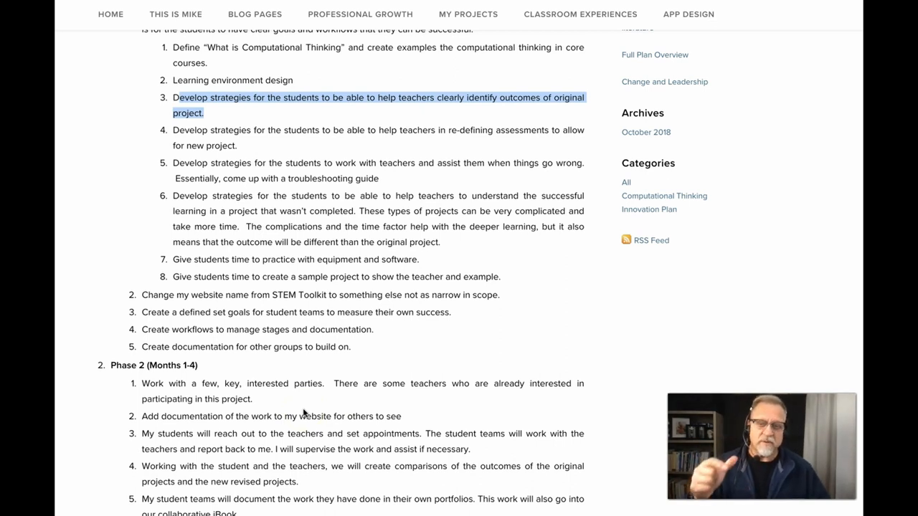
{"action": "scroll", "coordinate": [304, 413], "scroll_direction": "down", "scroll_amount": 3}
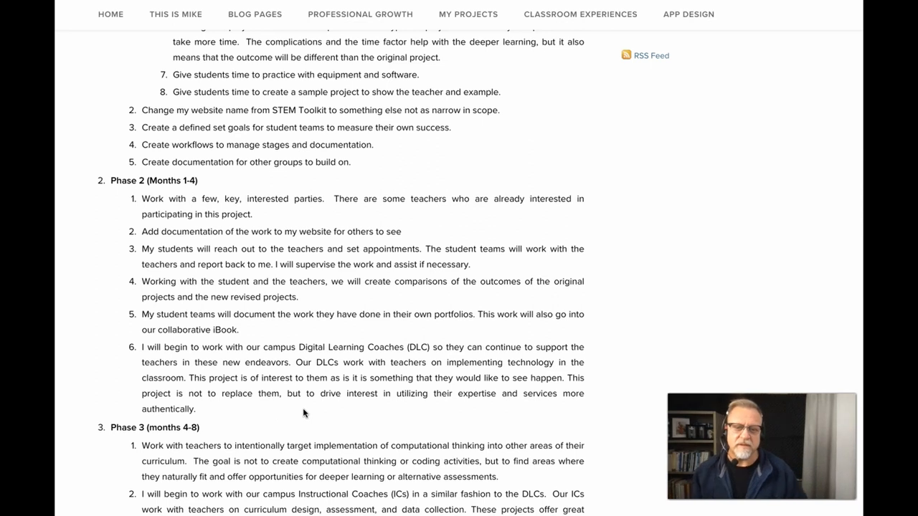
{"action": "scroll", "coordinate": [304, 413], "scroll_direction": "down", "scroll_amount": 1}
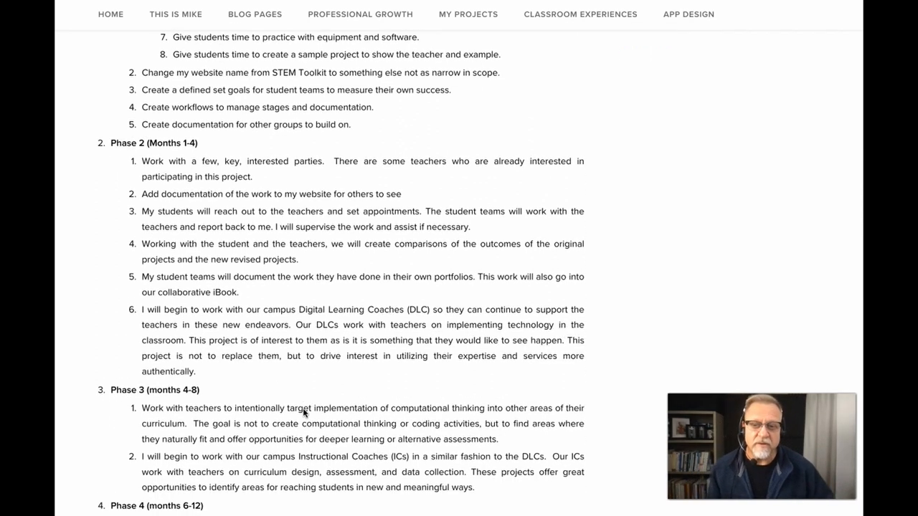
{"action": "scroll", "coordinate": [304, 413], "scroll_direction": "down", "scroll_amount": 1}
{"action": "scroll", "coordinate": [304, 414], "scroll_direction": "down", "scroll_amount": 2}
{"action": "scroll", "coordinate": [304, 414], "scroll_direction": "down", "scroll_amount": 1}
{"action": "scroll", "coordinate": [304, 413], "scroll_direction": "down", "scroll_amount": 1}
{"action": "scroll", "coordinate": [305, 414], "scroll_direction": "down", "scroll_amount": 1}
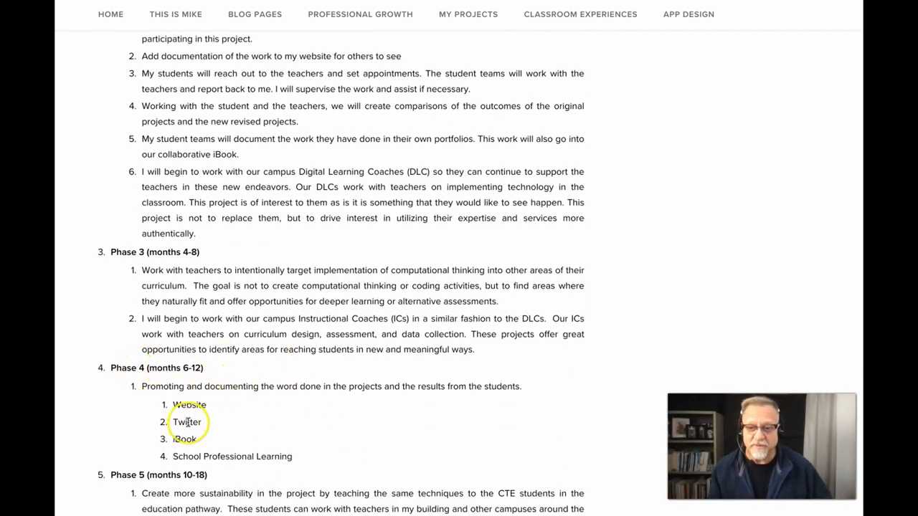
{"action": "scroll", "coordinate": [230, 429], "scroll_direction": "down", "scroll_amount": 1}
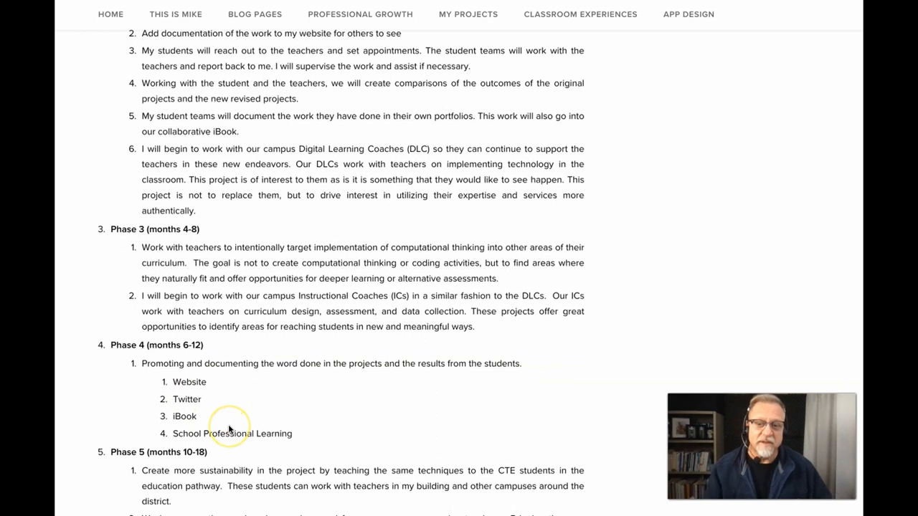
{"action": "scroll", "coordinate": [229, 428], "scroll_direction": "down", "scroll_amount": 1}
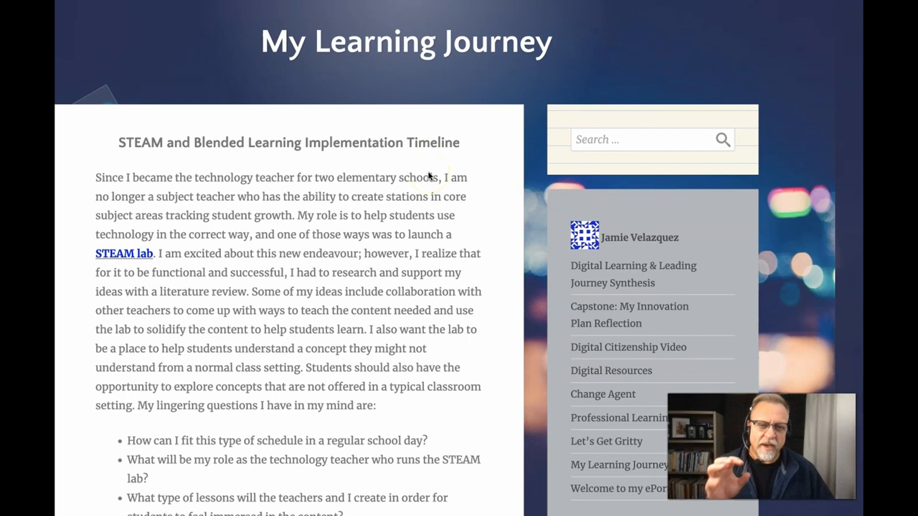
{"action": "scroll", "coordinate": [429, 175], "scroll_direction": "down", "scroll_amount": 1}
{"action": "scroll", "coordinate": [429, 175], "scroll_direction": "down", "scroll_amount": 2}
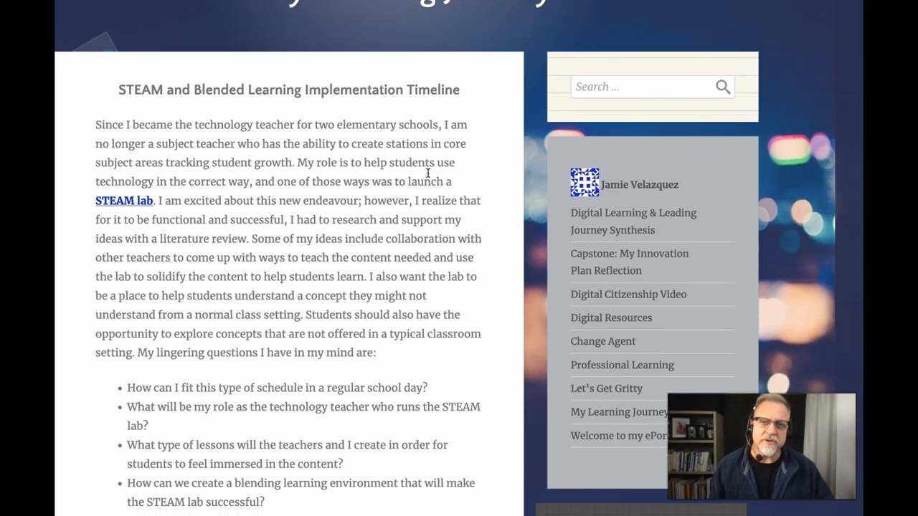
{"action": "scroll", "coordinate": [429, 175], "scroll_direction": "down", "scroll_amount": 1}
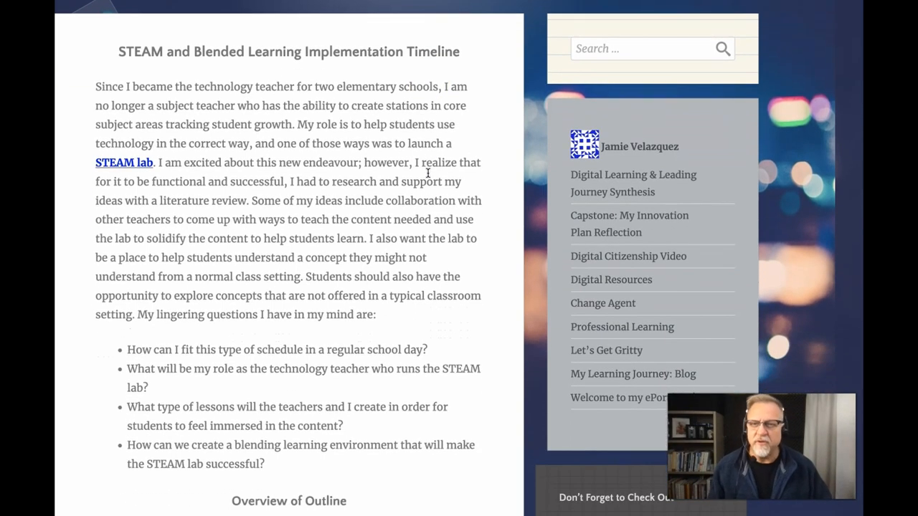
{"action": "scroll", "coordinate": [349, 244], "scroll_direction": "down", "scroll_amount": 3}
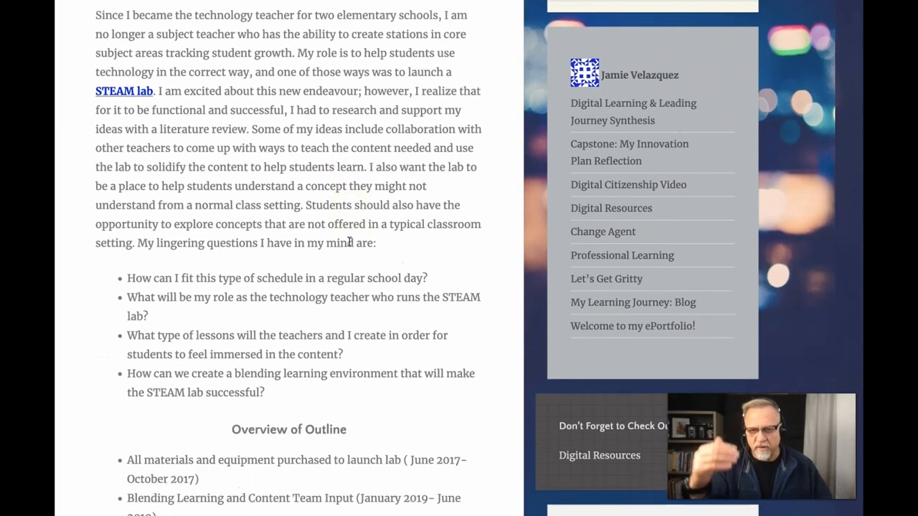
{"action": "scroll", "coordinate": [337, 267], "scroll_direction": "down", "scroll_amount": 5}
{"action": "scroll", "coordinate": [338, 267], "scroll_direction": "down", "scroll_amount": 4}
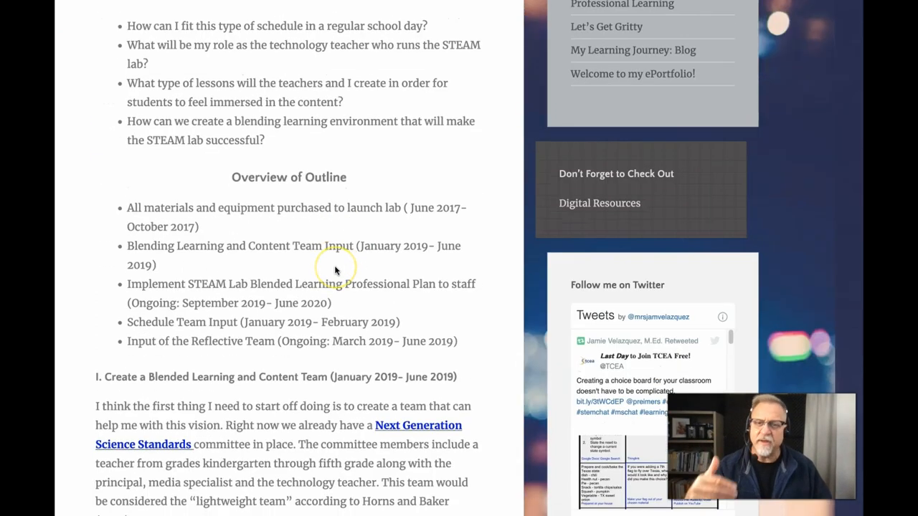
{"action": "scroll", "coordinate": [337, 266], "scroll_direction": "down", "scroll_amount": 4}
{"action": "scroll", "coordinate": [334, 269], "scroll_direction": "down", "scroll_amount": 2}
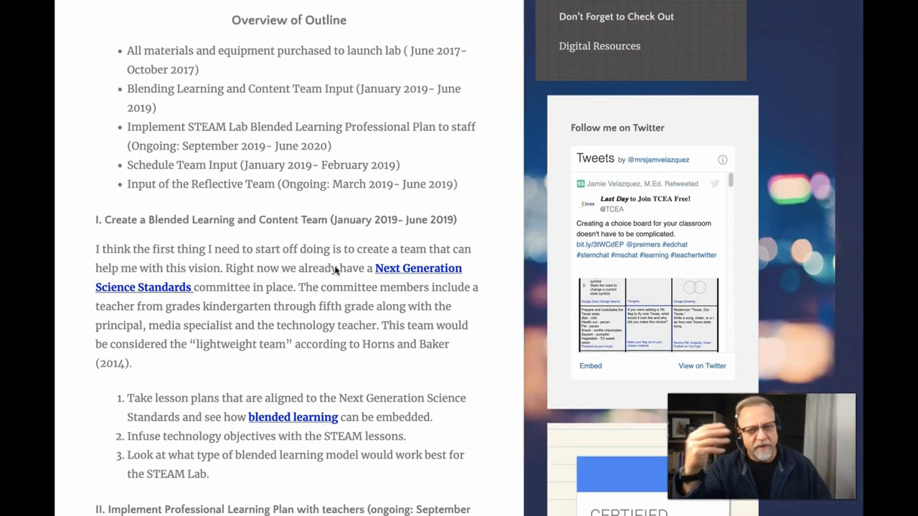
{"action": "scroll", "coordinate": [335, 269], "scroll_direction": "down", "scroll_amount": 2}
{"action": "scroll", "coordinate": [335, 269], "scroll_direction": "down", "scroll_amount": 1}
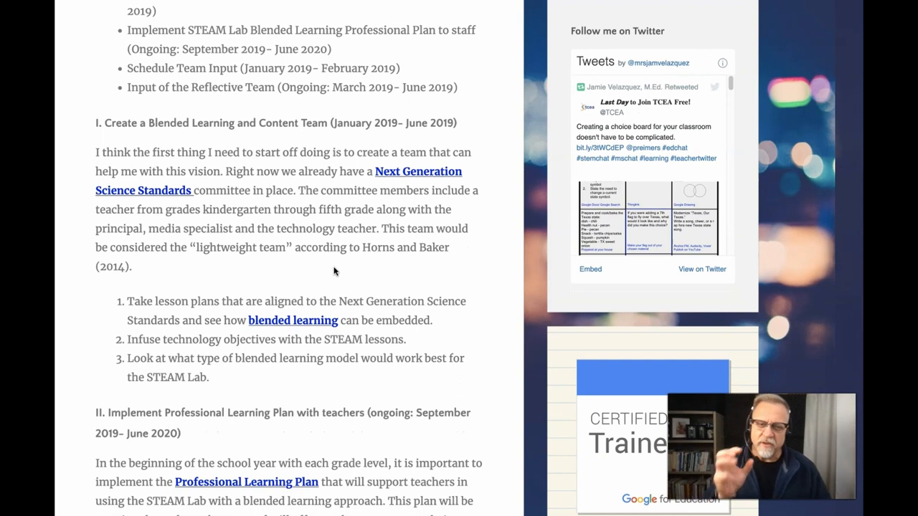
{"action": "scroll", "coordinate": [330, 268], "scroll_direction": "up", "scroll_amount": 1}
{"action": "scroll", "coordinate": [329, 269], "scroll_direction": "up", "scroll_amount": 2}
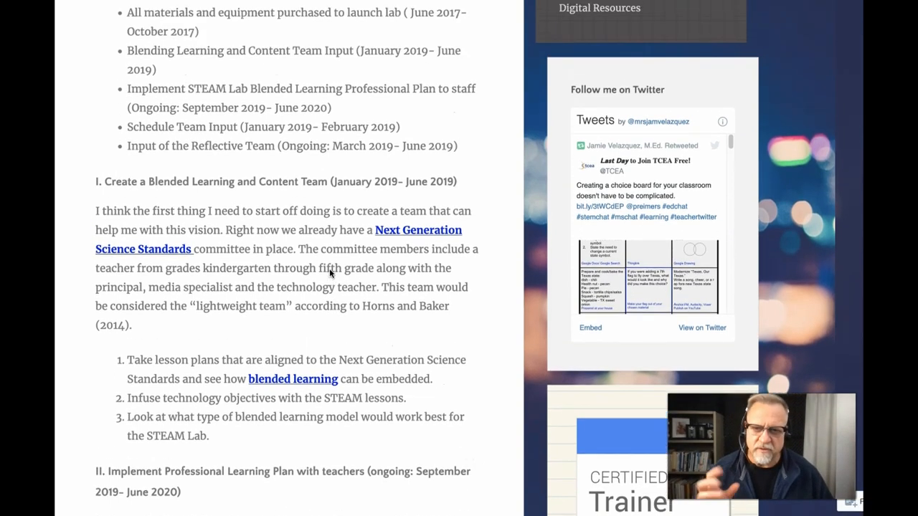
{"action": "scroll", "coordinate": [330, 268], "scroll_direction": "up", "scroll_amount": 1}
{"action": "scroll", "coordinate": [329, 269], "scroll_direction": "up", "scroll_amount": 1}
{"action": "scroll", "coordinate": [329, 268], "scroll_direction": "up", "scroll_amount": 1}
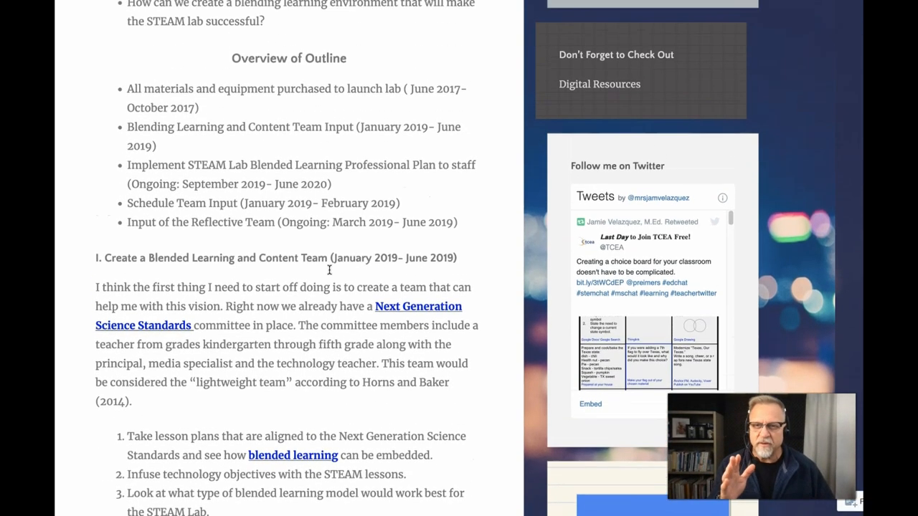
{"action": "scroll", "coordinate": [329, 268], "scroll_direction": "up", "scroll_amount": 1}
{"action": "scroll", "coordinate": [329, 269], "scroll_direction": "up", "scroll_amount": 3}
{"action": "scroll", "coordinate": [330, 274], "scroll_direction": "up", "scroll_amount": 2}
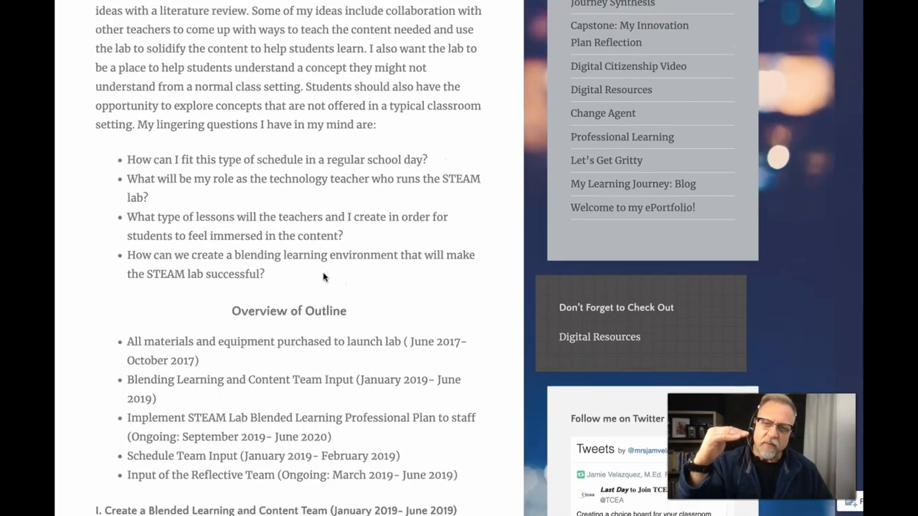
{"action": "scroll", "coordinate": [329, 274], "scroll_direction": "up", "scroll_amount": 1}
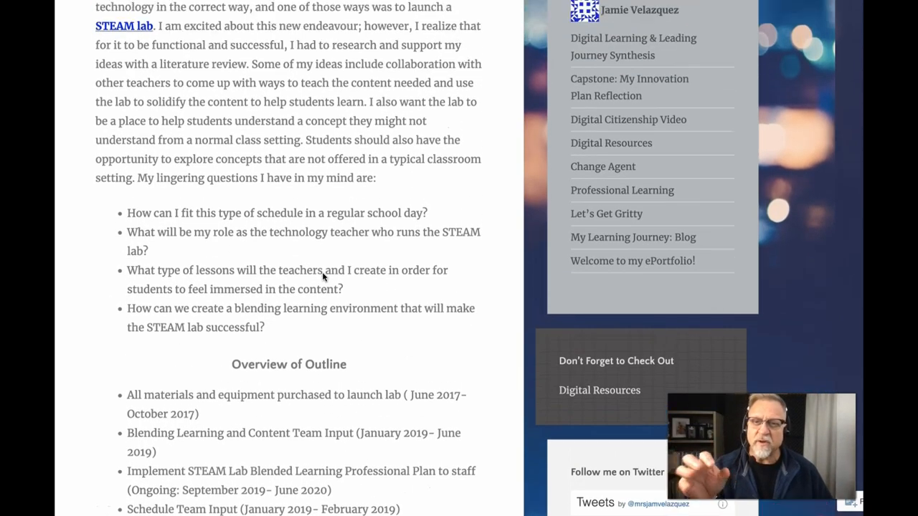
{"action": "scroll", "coordinate": [322, 275], "scroll_direction": "up", "scroll_amount": 1}
{"action": "scroll", "coordinate": [323, 275], "scroll_direction": "down", "scroll_amount": 1}
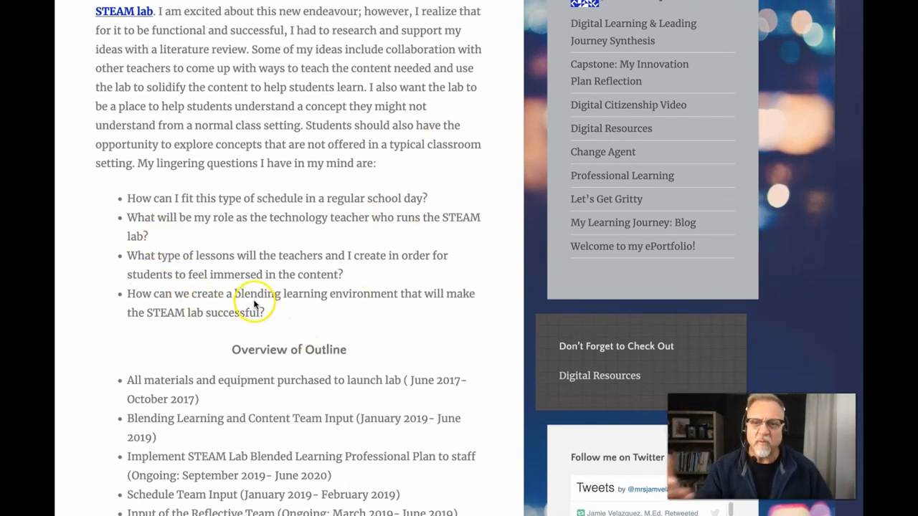
{"action": "scroll", "coordinate": [271, 287], "scroll_direction": "down", "scroll_amount": 1}
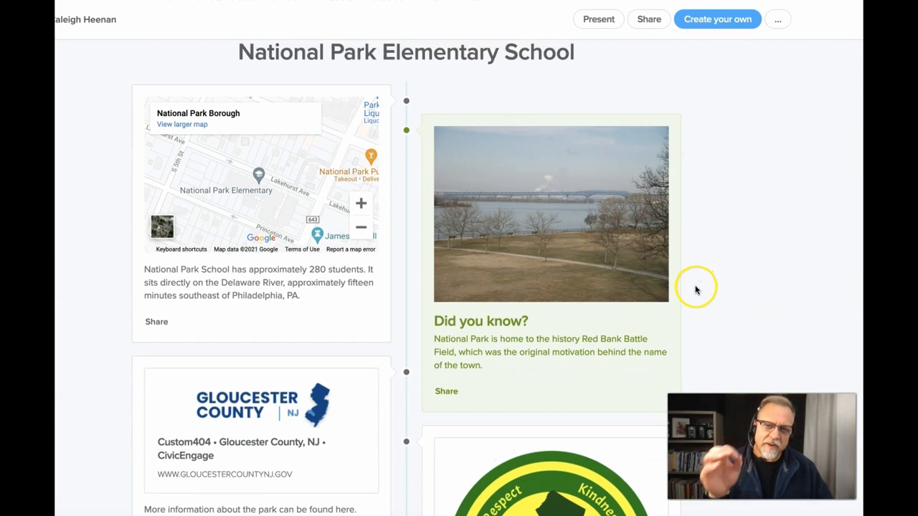
{"action": "scroll", "coordinate": [694, 292], "scroll_direction": "down", "scroll_amount": 4}
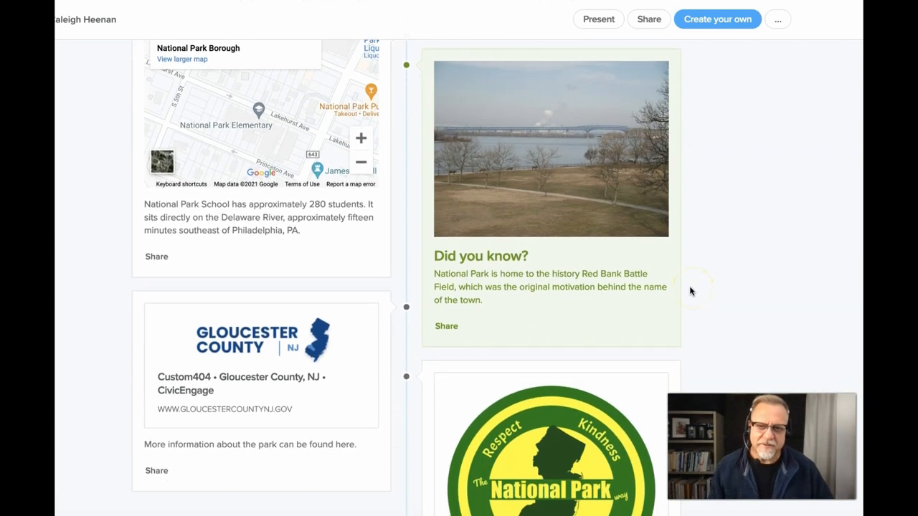
{"action": "scroll", "coordinate": [691, 291], "scroll_direction": "up", "scroll_amount": 4}
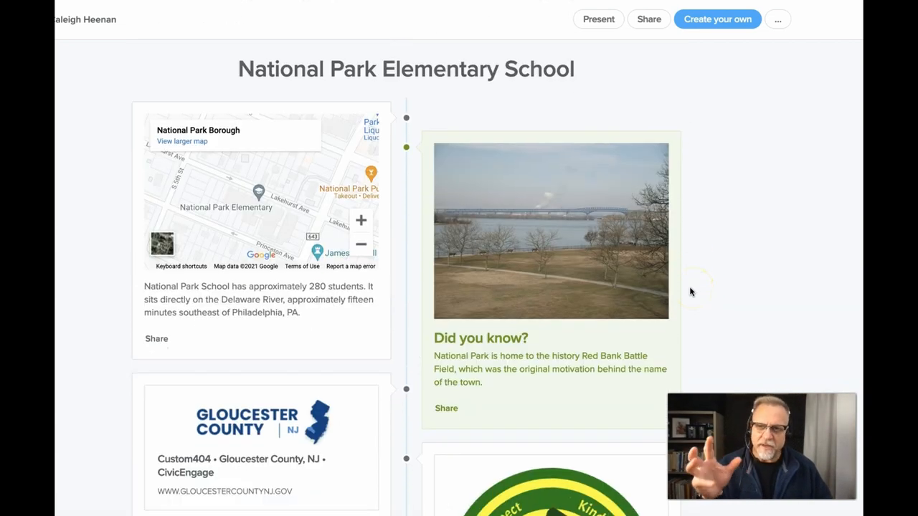
{"action": "scroll", "coordinate": [691, 292], "scroll_direction": "down", "scroll_amount": 1}
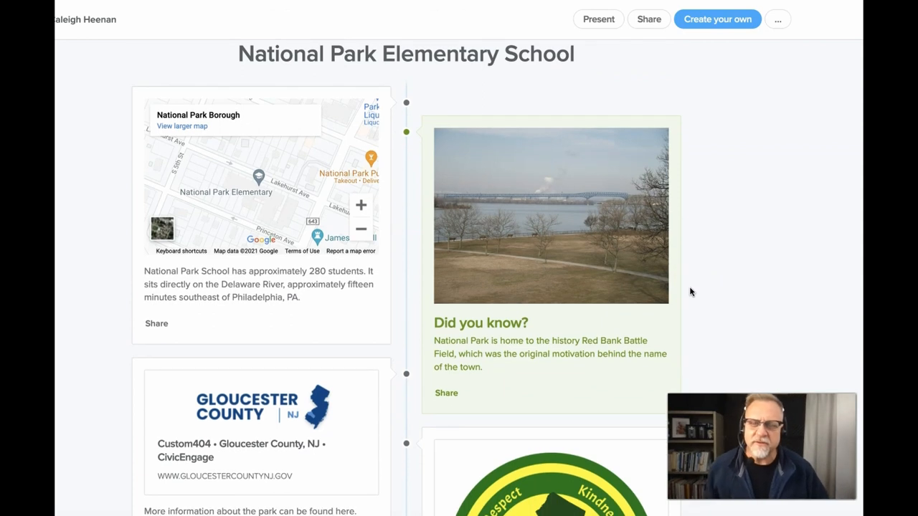
{"action": "scroll", "coordinate": [692, 292], "scroll_direction": "down", "scroll_amount": 3}
{"action": "scroll", "coordinate": [689, 292], "scroll_direction": "down", "scroll_amount": 3}
{"action": "scroll", "coordinate": [685, 292], "scroll_direction": "down", "scroll_amount": 2}
{"action": "scroll", "coordinate": [683, 292], "scroll_direction": "down", "scroll_amount": 3}
{"action": "scroll", "coordinate": [683, 292], "scroll_direction": "down", "scroll_amount": 2}
{"action": "scroll", "coordinate": [683, 292], "scroll_direction": "down", "scroll_amount": 3}
{"action": "scroll", "coordinate": [683, 292], "scroll_direction": "down", "scroll_amount": 3}
{"action": "scroll", "coordinate": [683, 292], "scroll_direction": "down", "scroll_amount": 4}
{"action": "scroll", "coordinate": [683, 292], "scroll_direction": "down", "scroll_amount": 1}
{"action": "scroll", "coordinate": [683, 292], "scroll_direction": "down", "scroll_amount": 2}
{"action": "scroll", "coordinate": [683, 292], "scroll_direction": "down", "scroll_amount": 3}
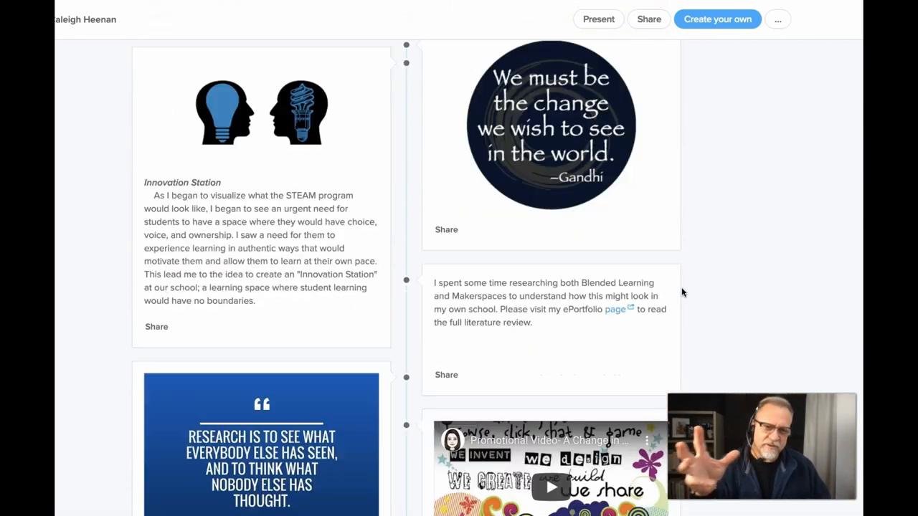
{"action": "scroll", "coordinate": [683, 291], "scroll_direction": "down", "scroll_amount": 3}
{"action": "scroll", "coordinate": [683, 291], "scroll_direction": "down", "scroll_amount": 2}
{"action": "scroll", "coordinate": [682, 292], "scroll_direction": "down", "scroll_amount": 3}
{"action": "scroll", "coordinate": [683, 292], "scroll_direction": "down", "scroll_amount": 3}
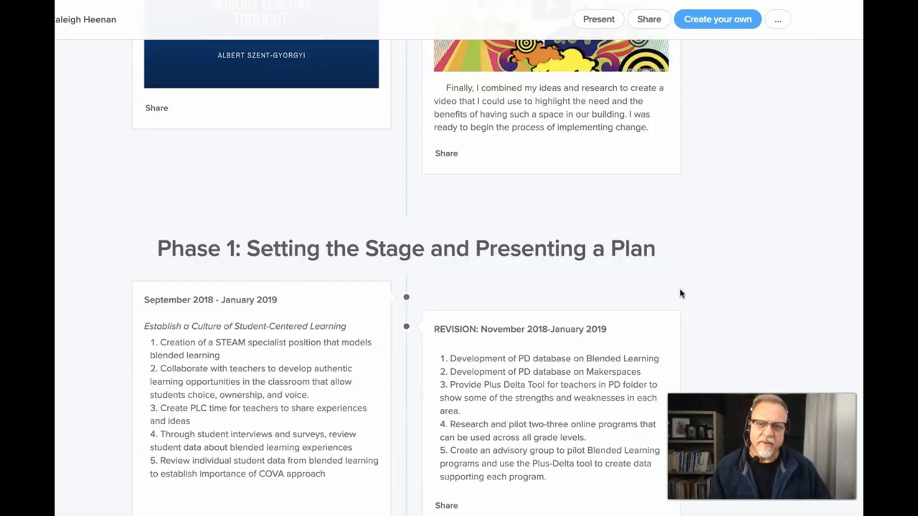
{"action": "scroll", "coordinate": [495, 279], "scroll_direction": "down", "scroll_amount": 1}
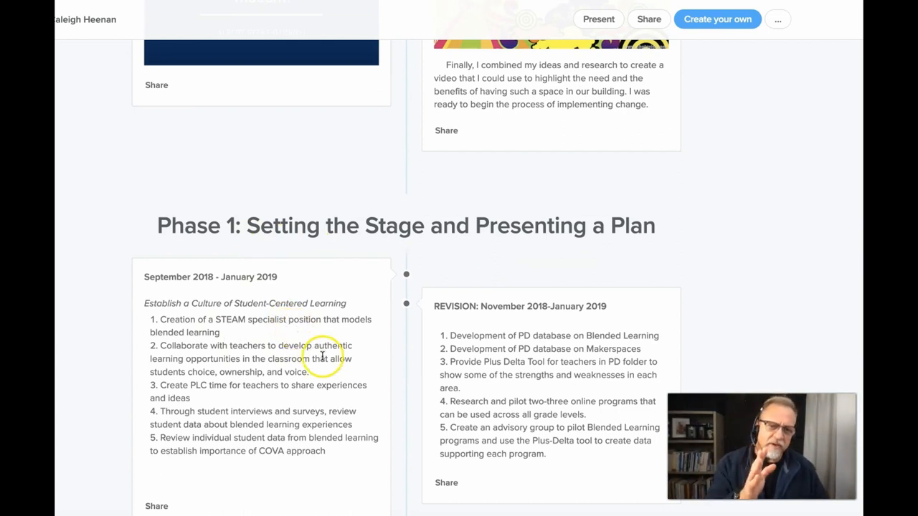
{"action": "scroll", "coordinate": [533, 387], "scroll_direction": "down", "scroll_amount": 2}
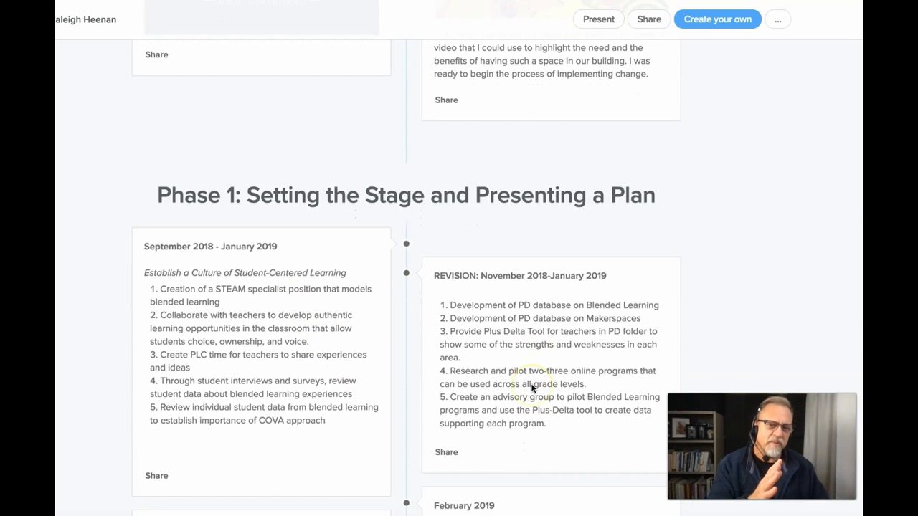
{"action": "scroll", "coordinate": [533, 388], "scroll_direction": "down", "scroll_amount": 2}
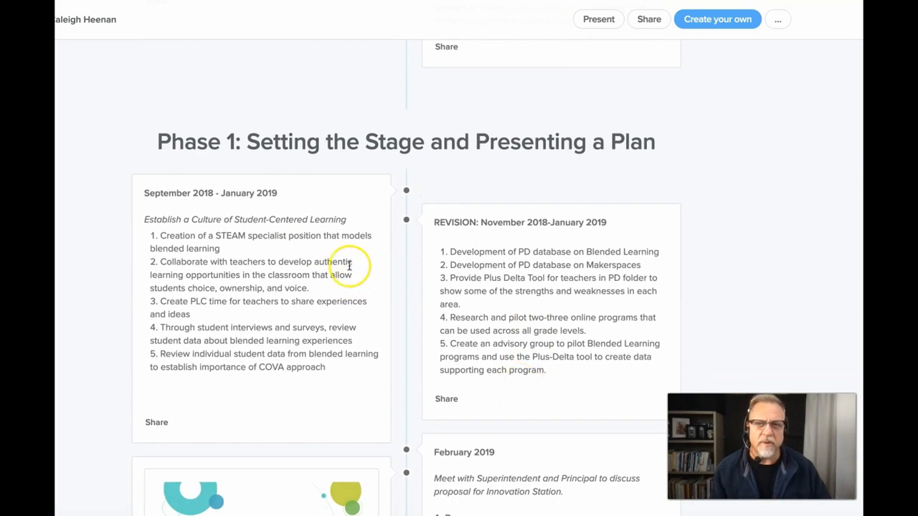